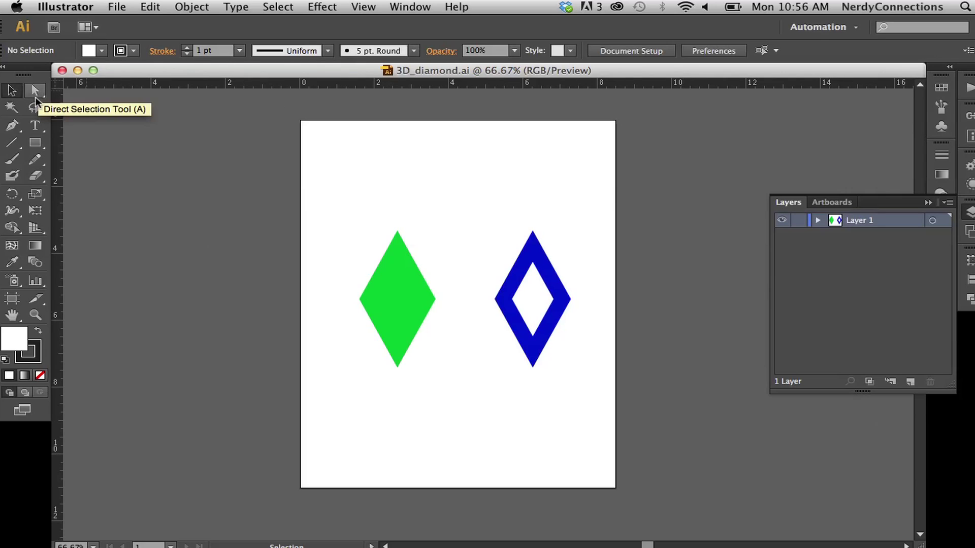
- Inspect the green and blue diamonds' paths with Direct Selection, then return to the Selection tool
click(36, 91)
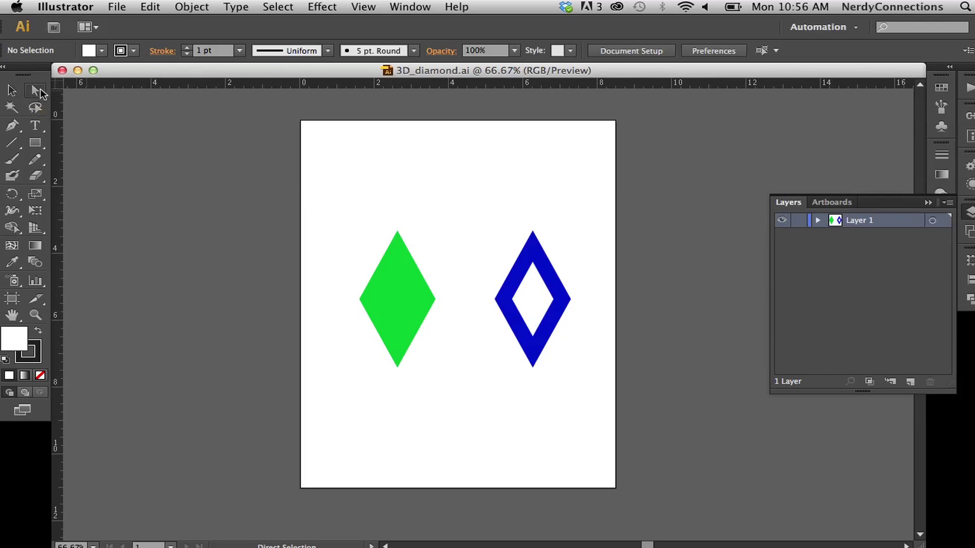
click(402, 299)
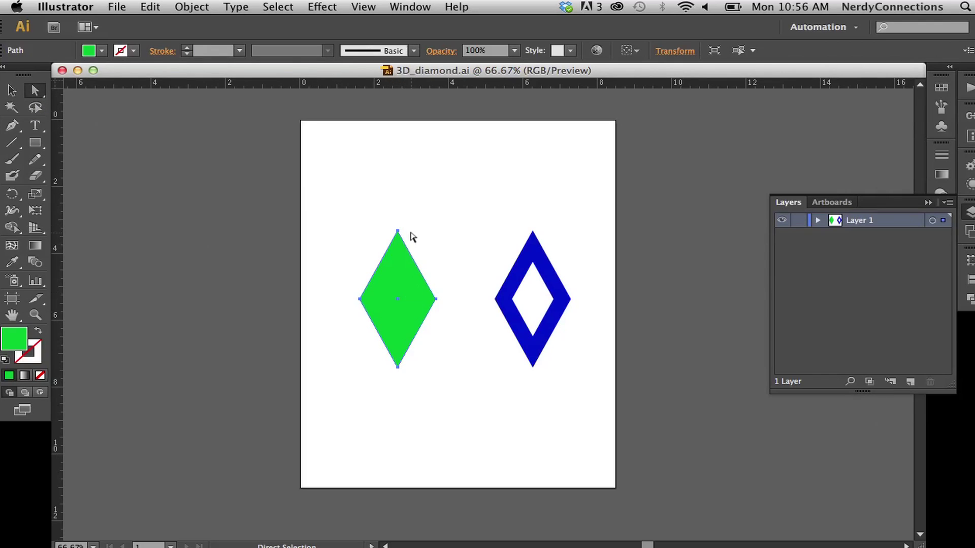
click(518, 293)
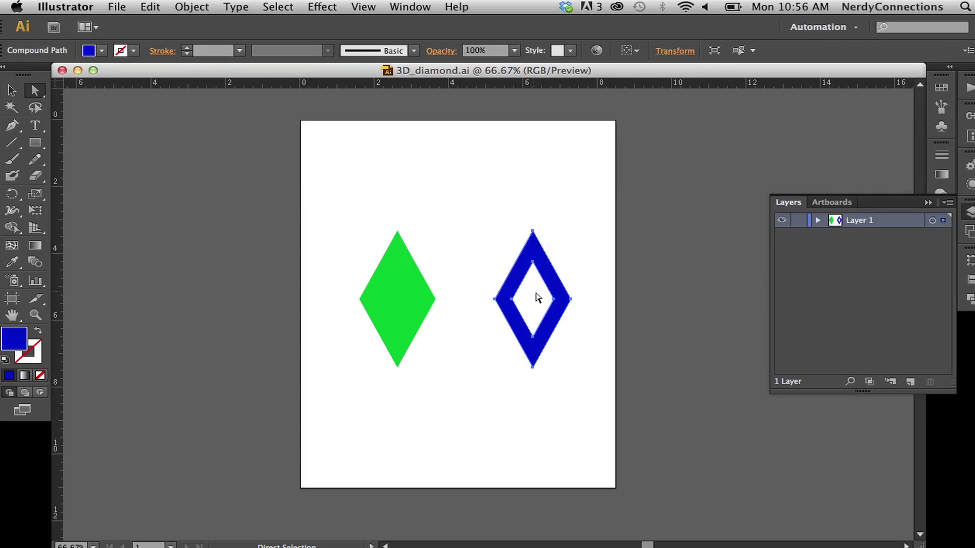
click(454, 232)
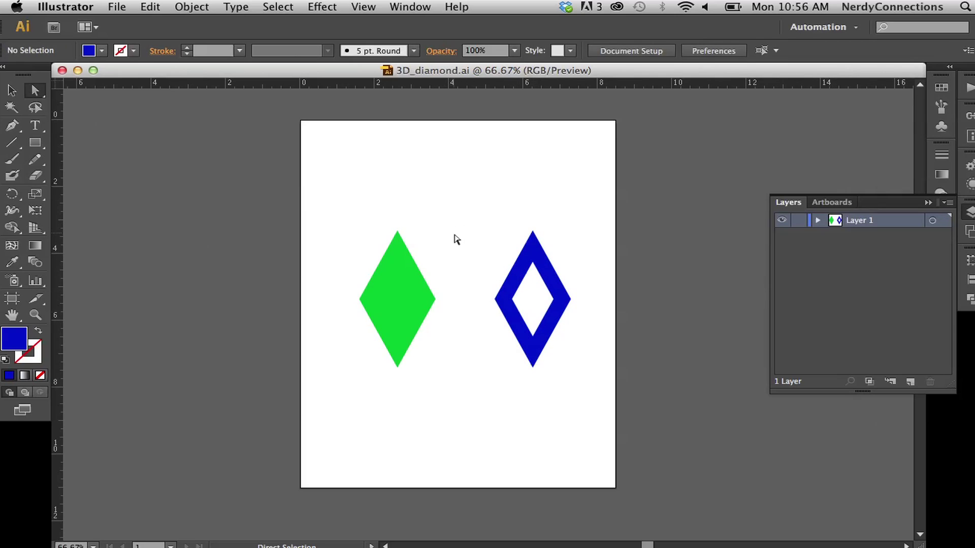
click(11, 90)
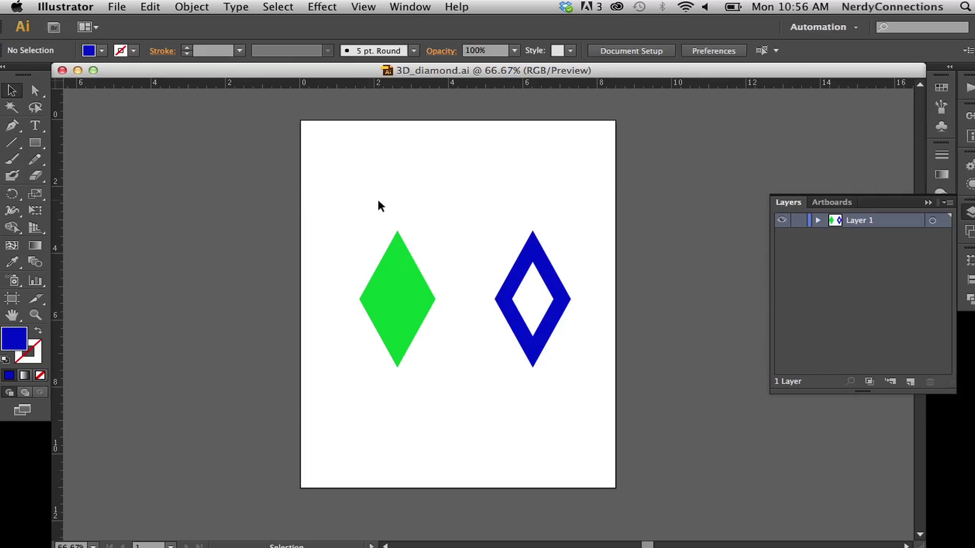
- Marquee-select the green diamond and open Effect > 3D > Extrude & Bevel, moving the dialog aside
drag(342, 191, 457, 412)
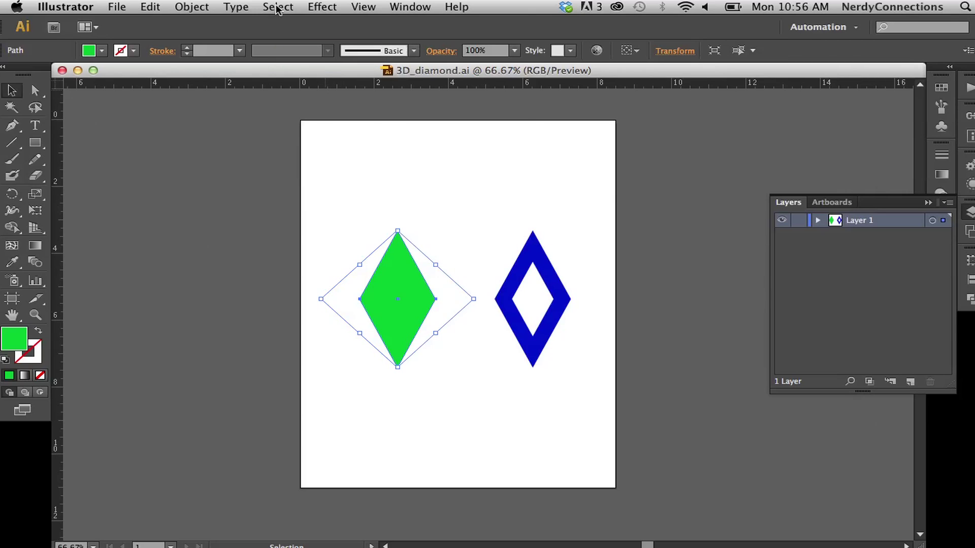
click(307, 7)
mouse_move(342, 94)
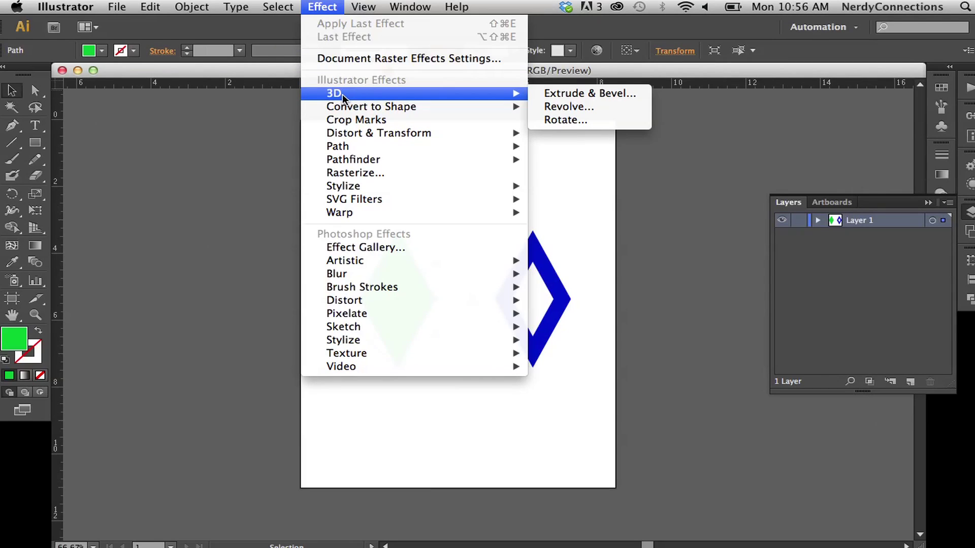
click(597, 96)
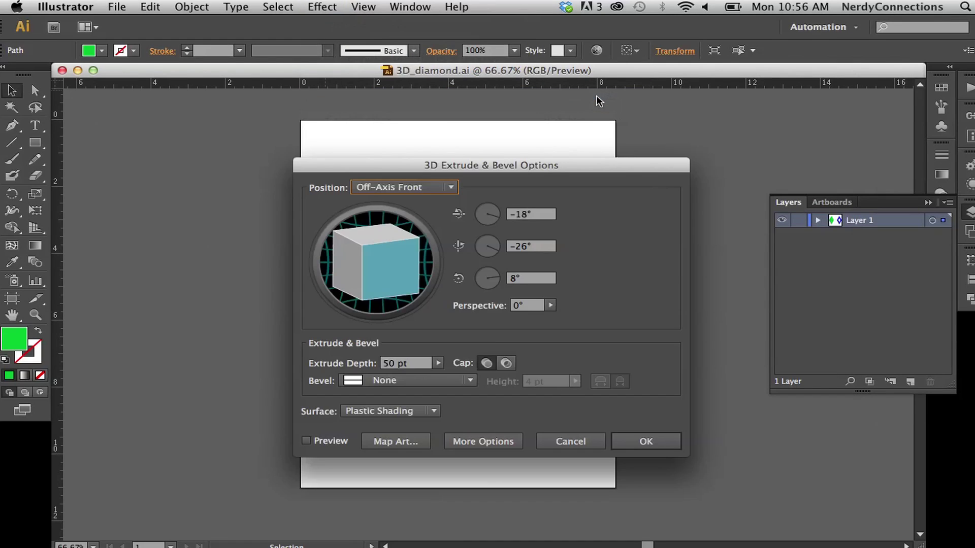
drag(524, 169, 782, 122)
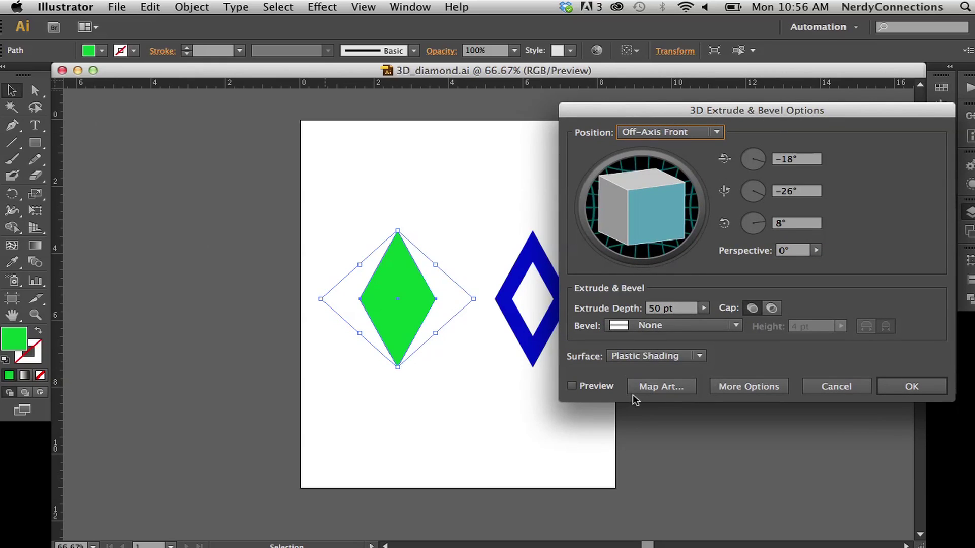
- Turn on Preview and try the Off-Axis Back, Left and Right positions
click(573, 387)
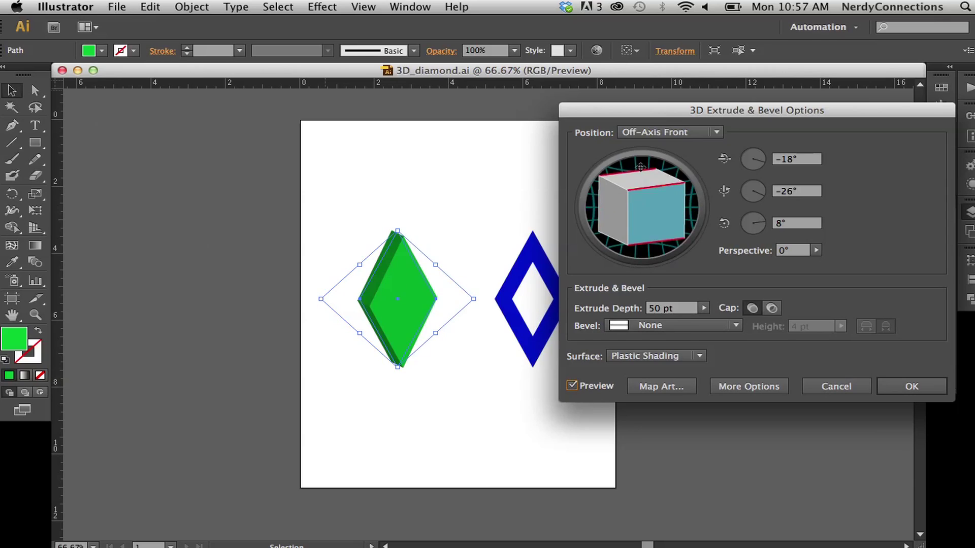
click(666, 133)
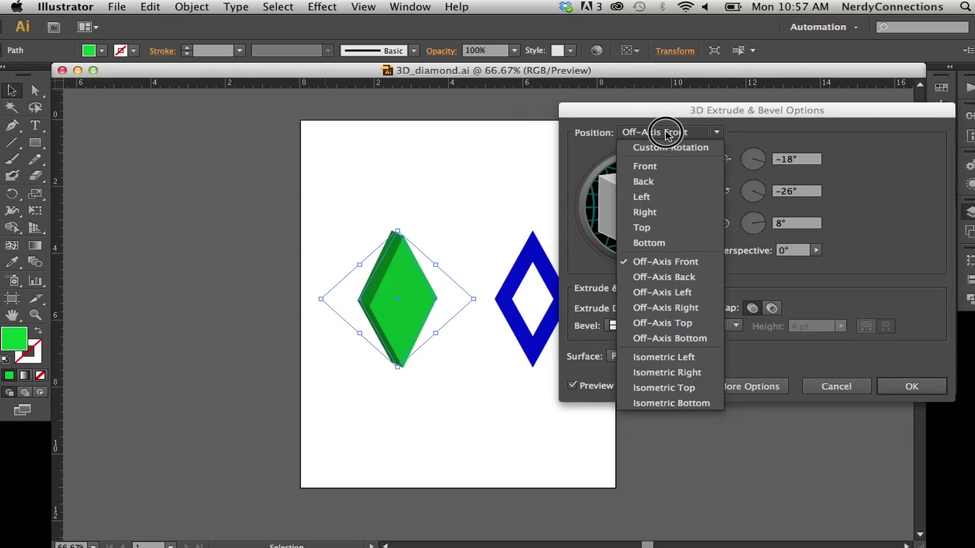
click(685, 279)
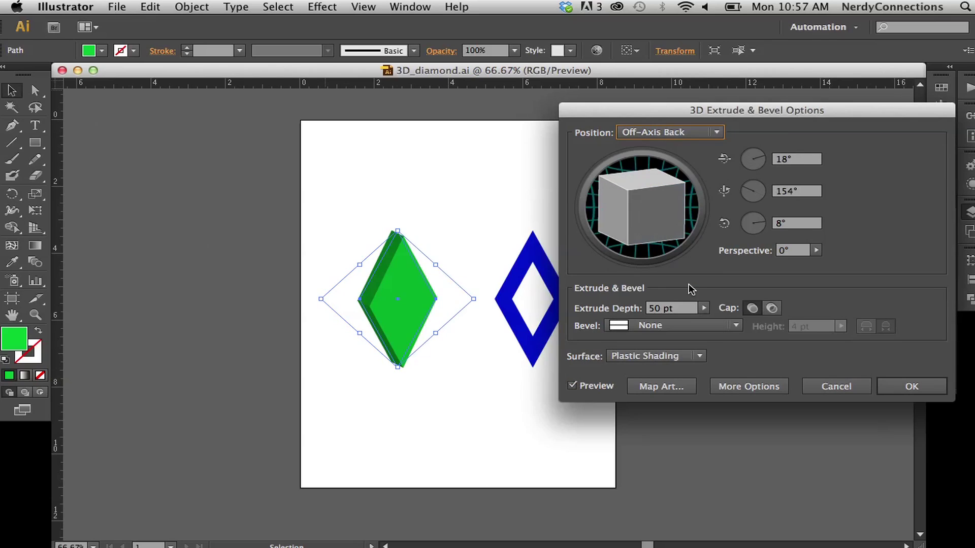
click(678, 133)
click(677, 292)
click(675, 132)
click(666, 308)
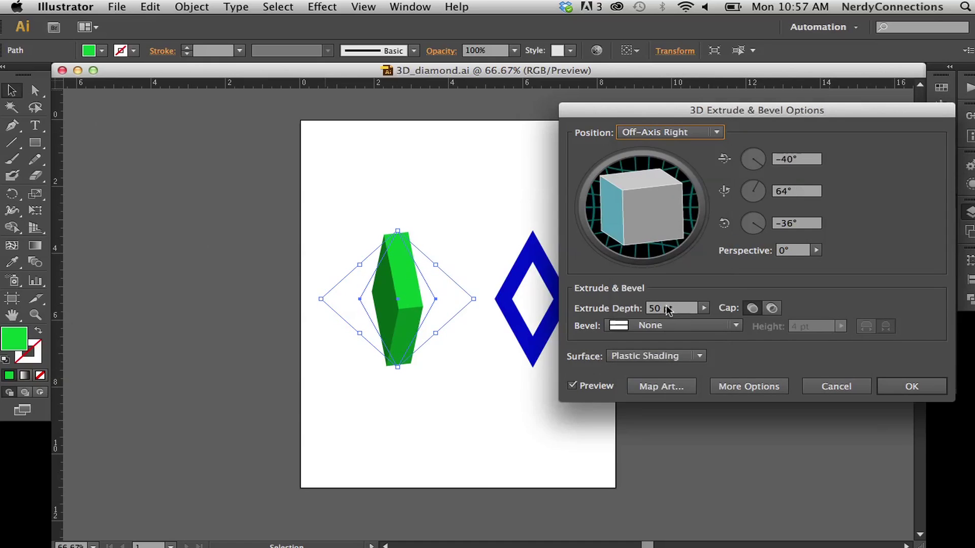
- Try the Off-Axis Top and Bottom positions, then return to Off-Axis Front
click(666, 132)
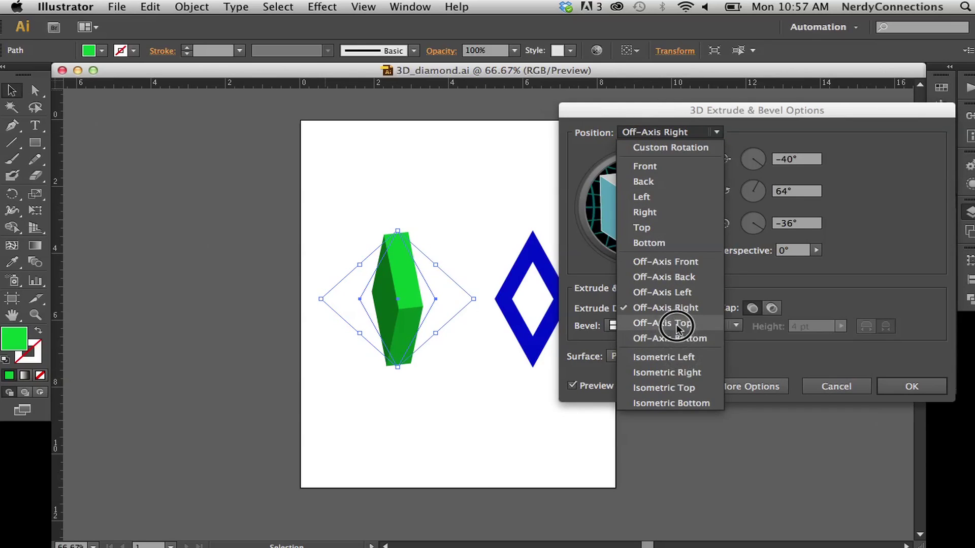
click(677, 323)
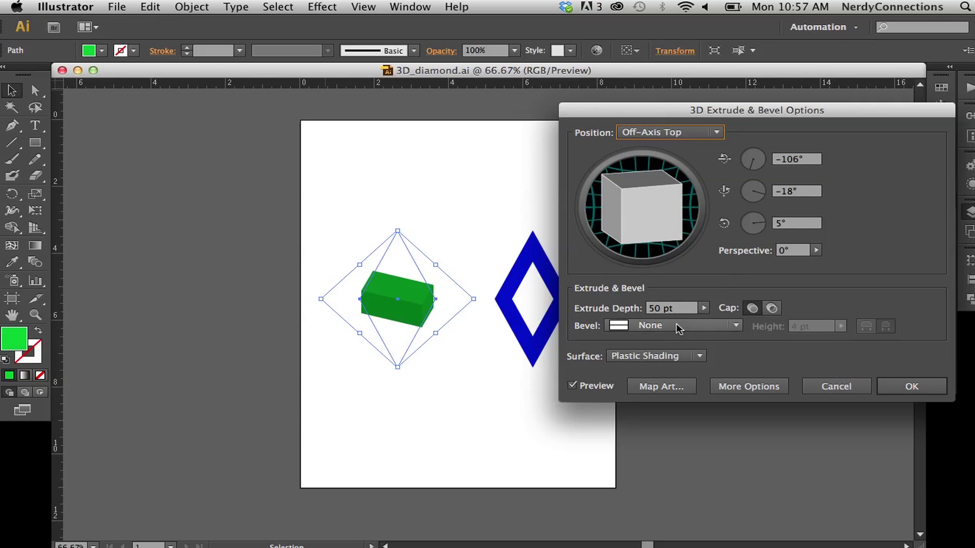
click(675, 132)
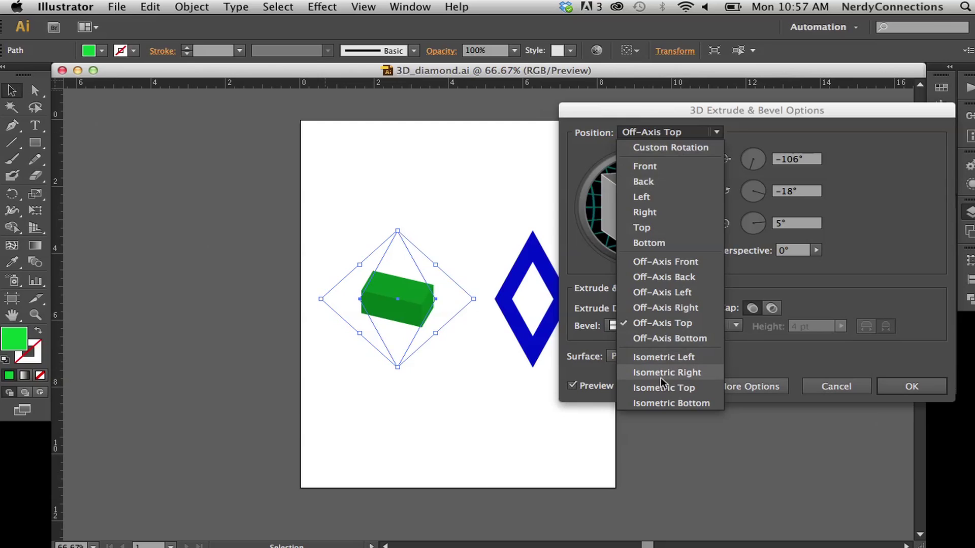
click(663, 339)
click(634, 131)
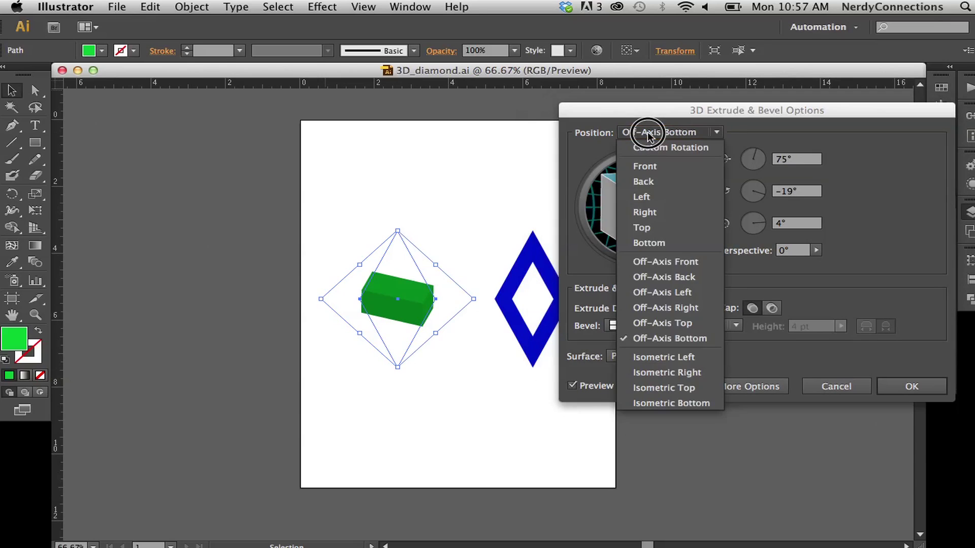
click(688, 264)
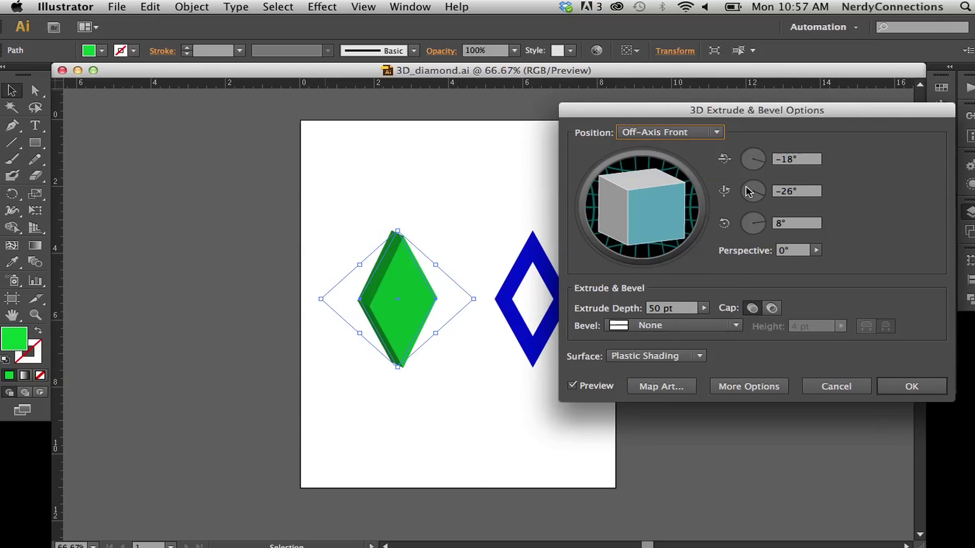
- After tilting the X dial, reset the X, Y and Z rotation fields to 0°
click(762, 169)
mouse_move(762, 169)
mouse_down()
mouse_move(754, 158)
mouse_move(768, 158)
mouse_up()
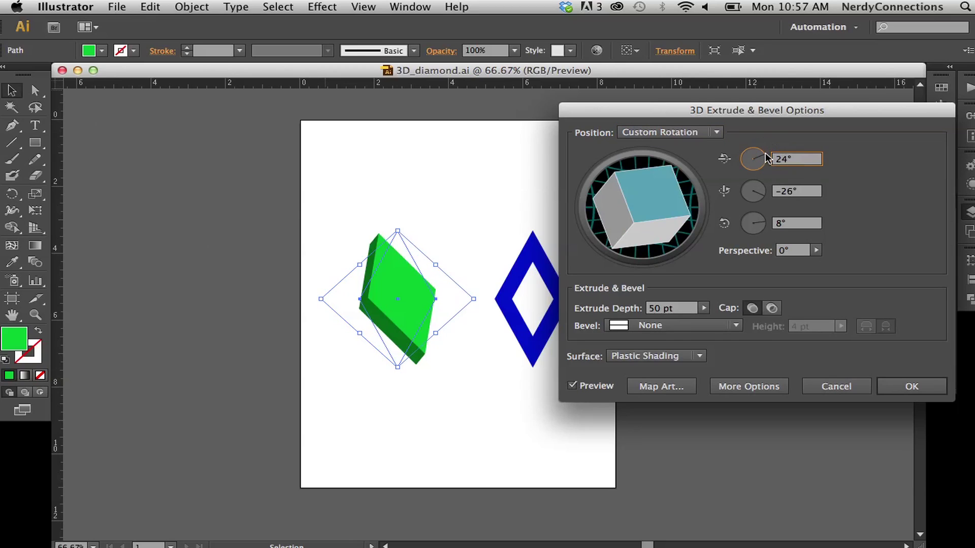
mouse_move(766, 159)
mouse_down()
mouse_move(757, 145)
mouse_move(747, 157)
mouse_move(765, 170)
mouse_up()
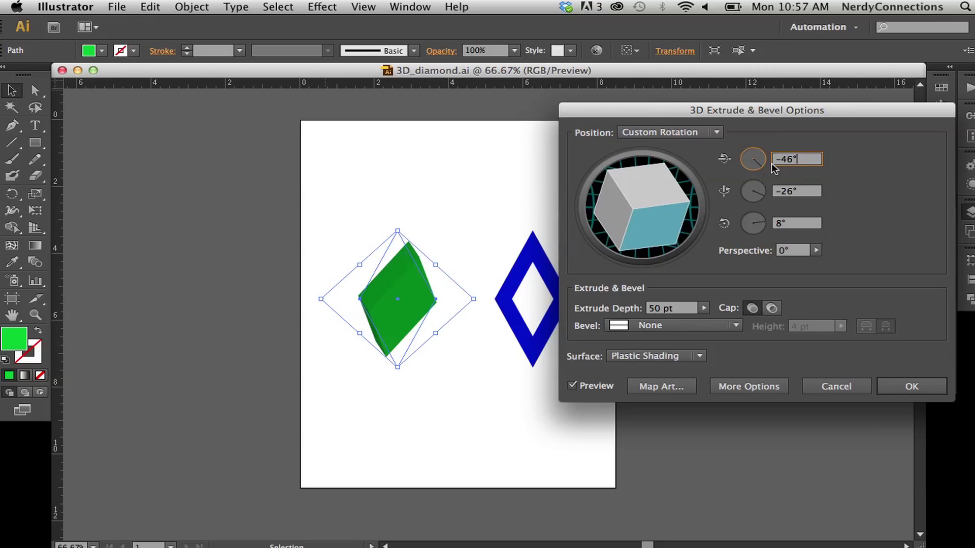
click(801, 162)
text(0)
key(Tab)
text(0)
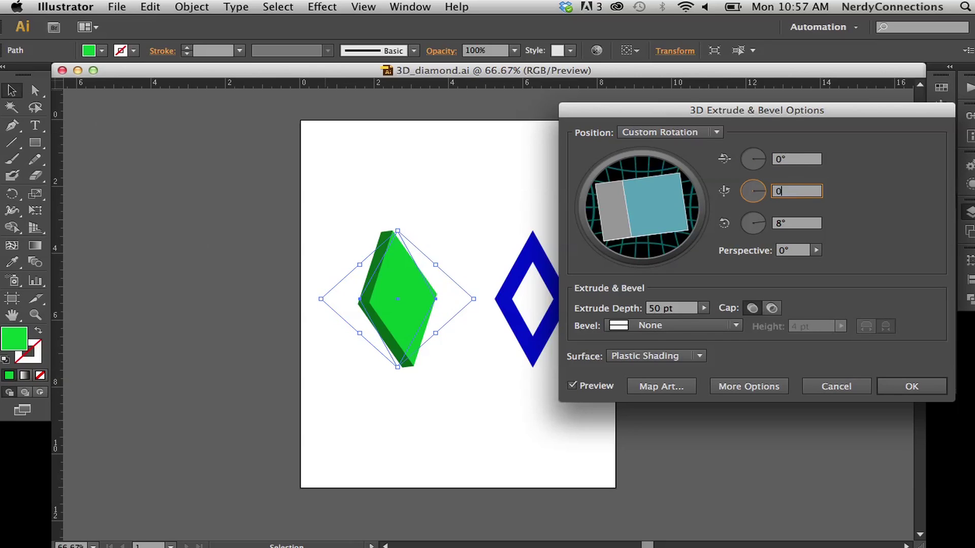
key(Tab)
text(0)
key(Tab)
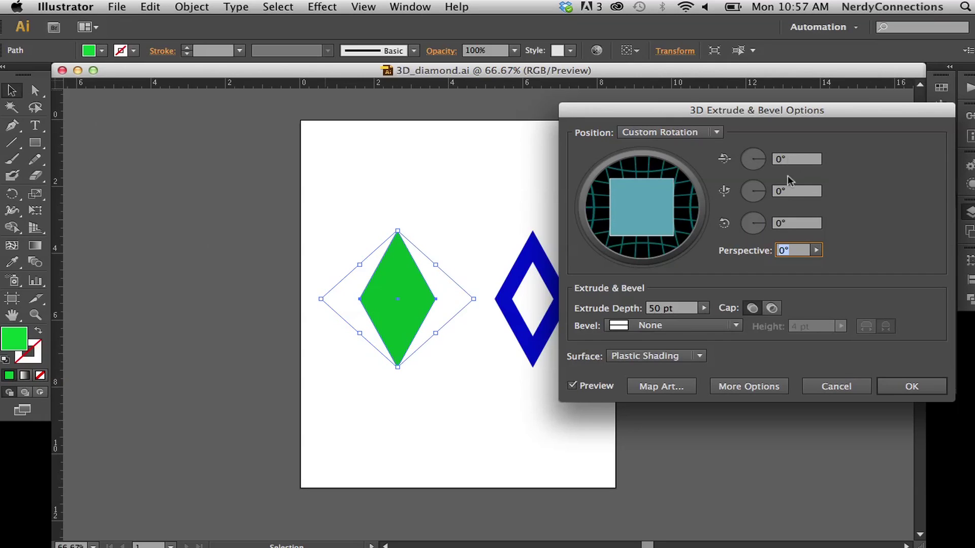
- Turn the green diamond 50° around the Y axis
drag(764, 197, 762, 188)
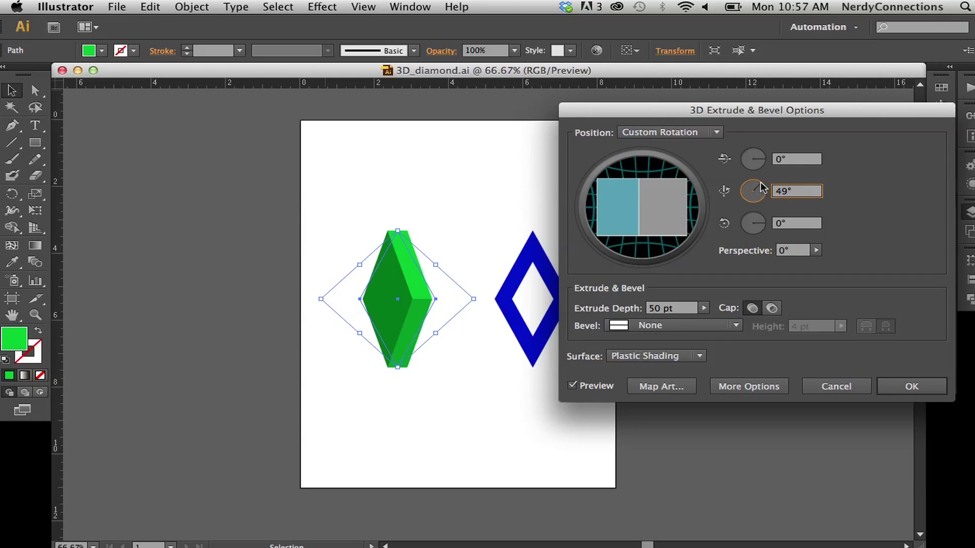
click(757, 192)
text(50)
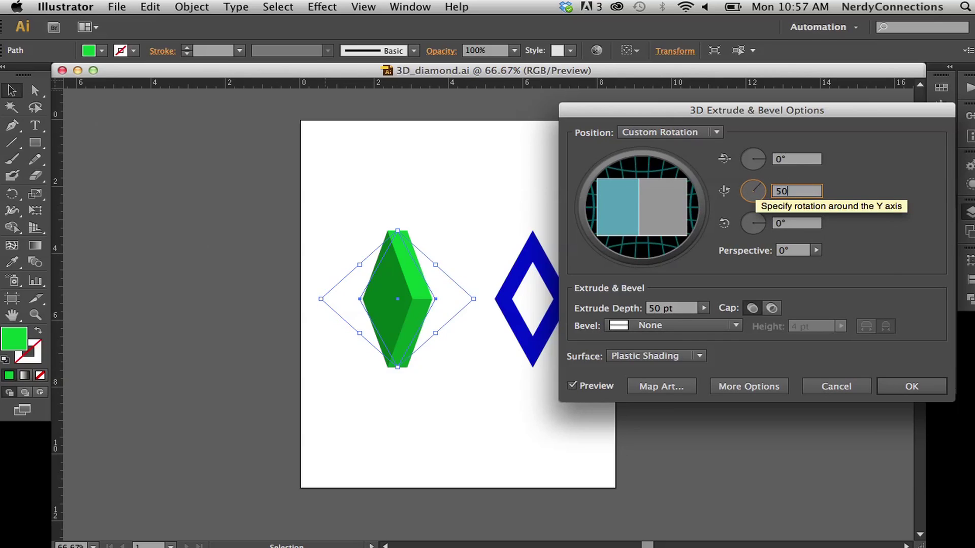
key(Tab)
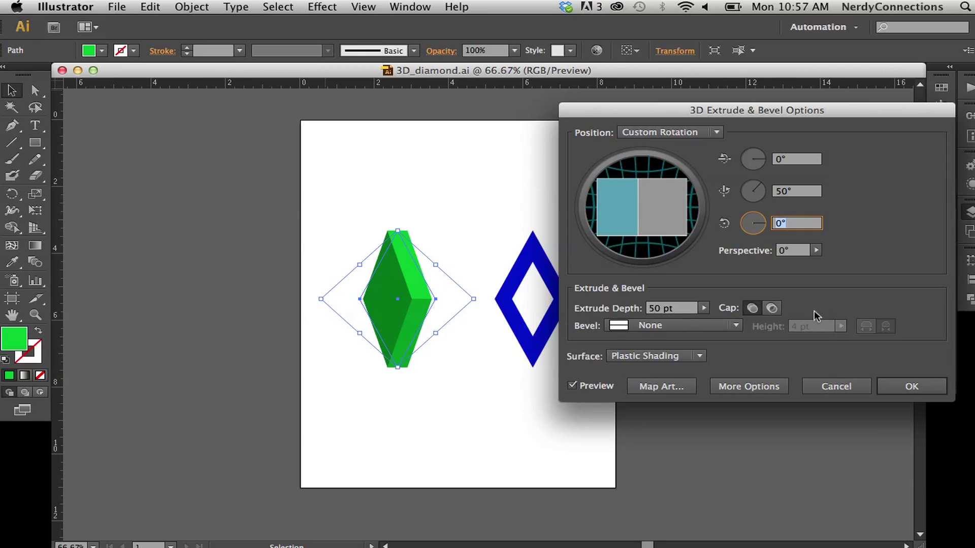
- Try the Classic, Complex 1, Complex 3 and Complex 4 bevels, then settle on Jaggy
click(674, 323)
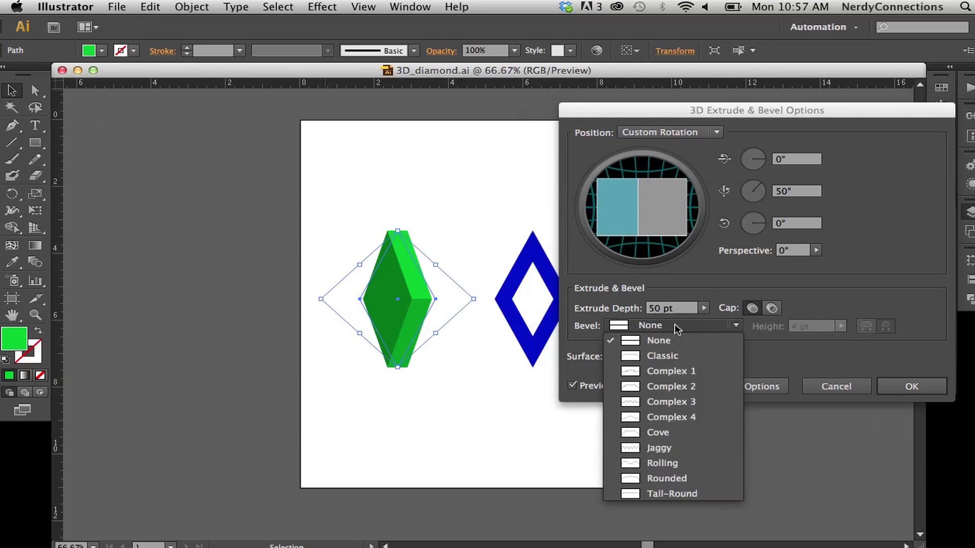
click(674, 356)
click(661, 327)
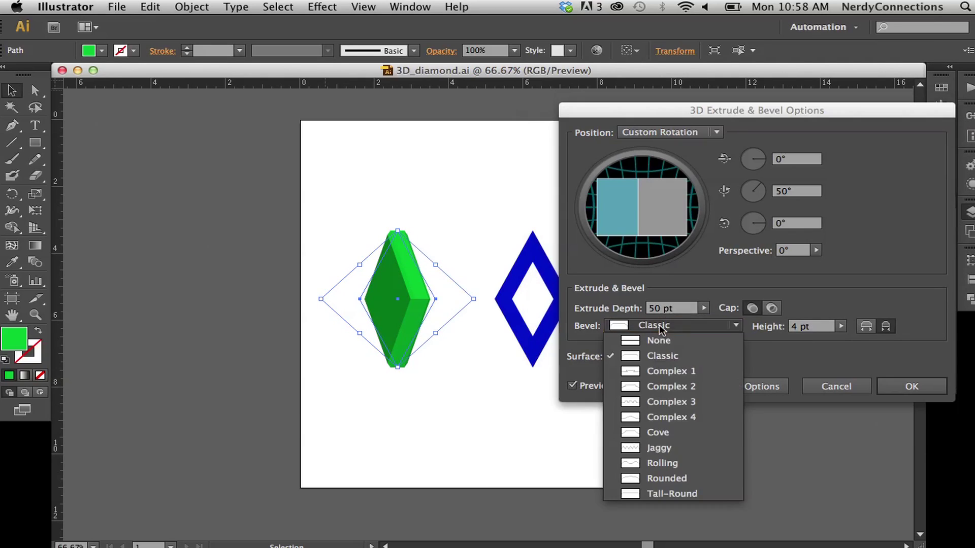
click(681, 371)
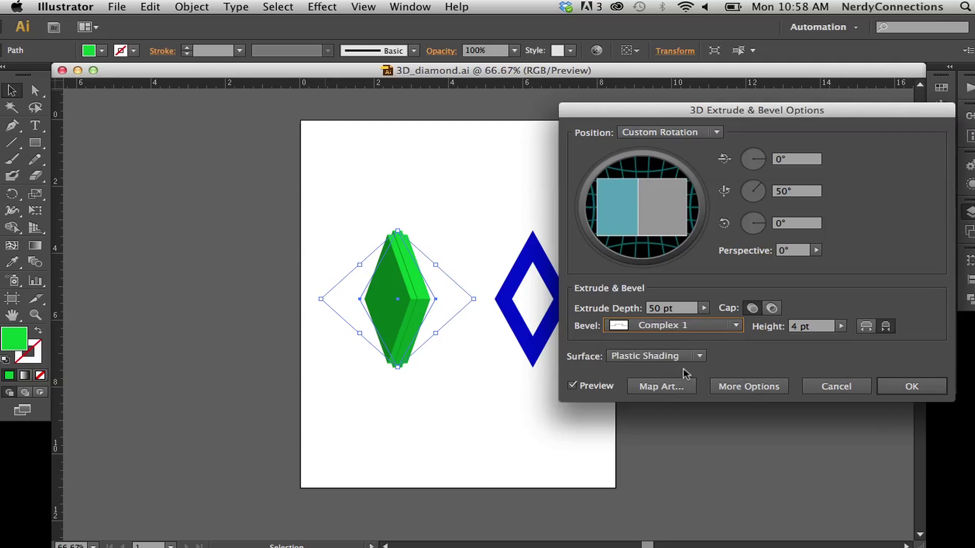
click(679, 325)
click(687, 402)
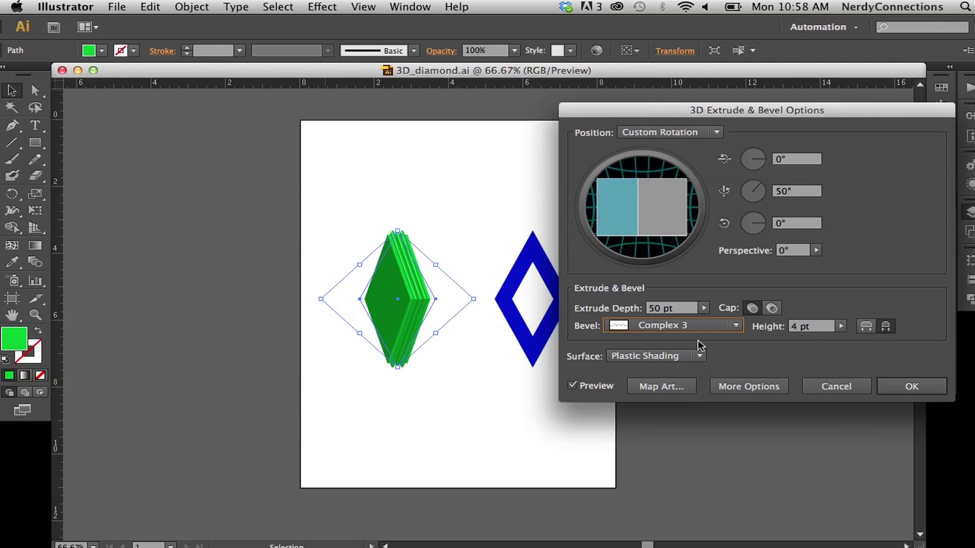
click(671, 326)
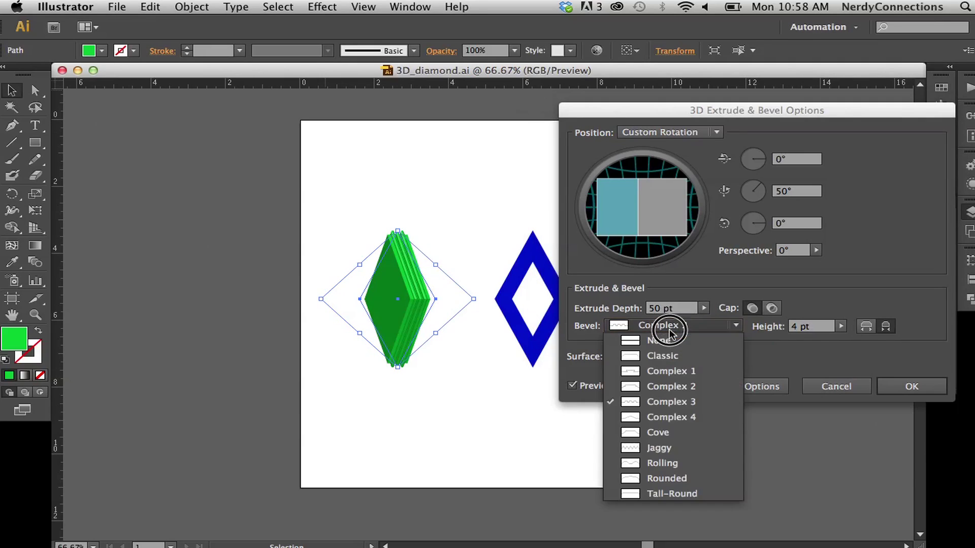
click(675, 426)
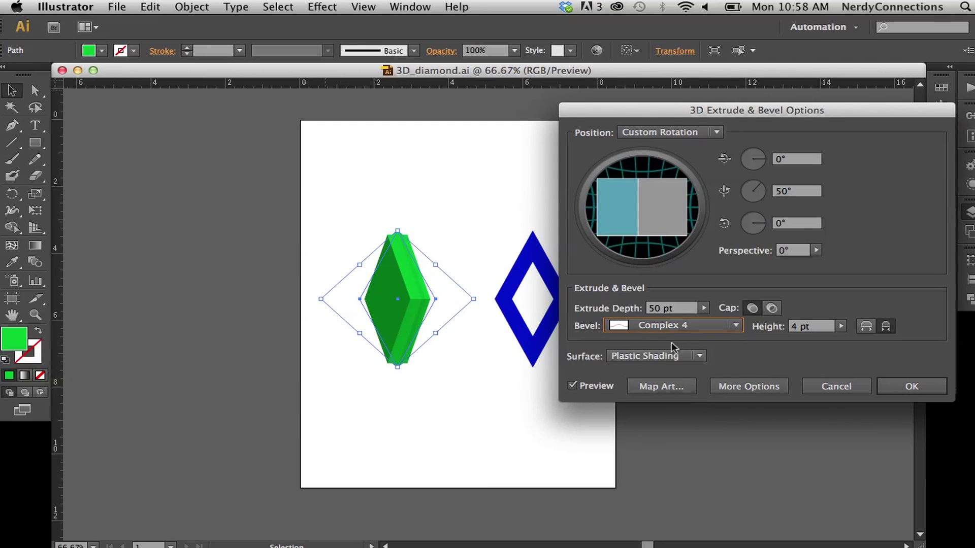
click(672, 327)
click(675, 446)
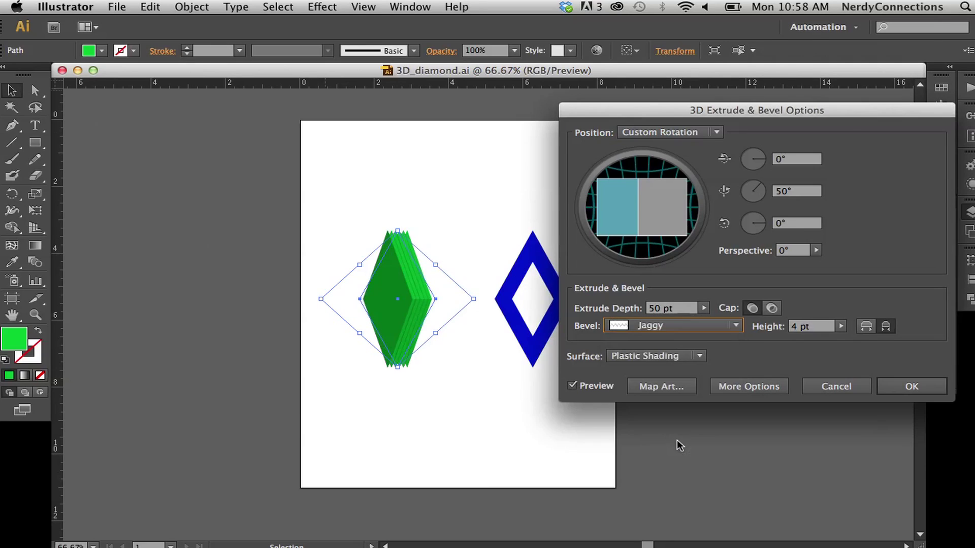
click(648, 308)
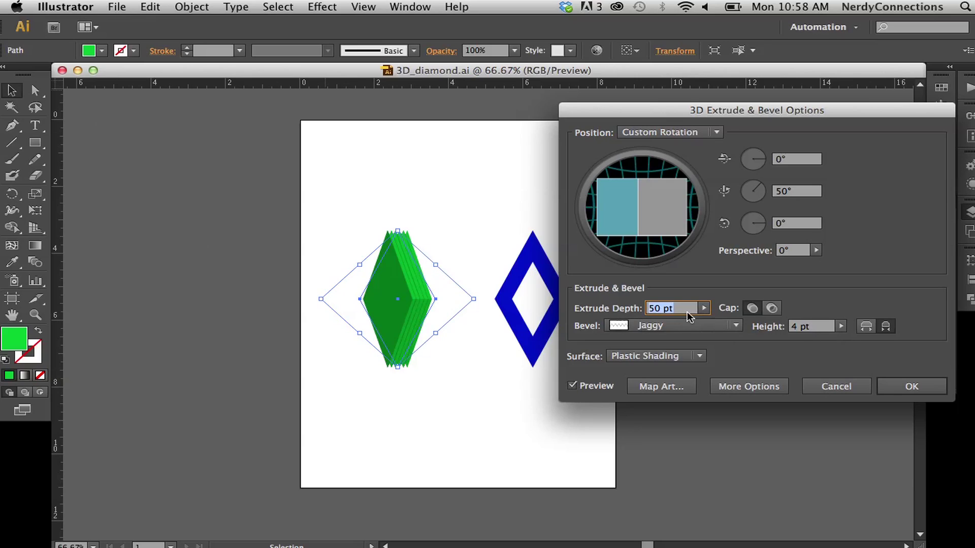
- Set the green diamond's extrude depth to 200 pt and apply the 3D effect
text(200)
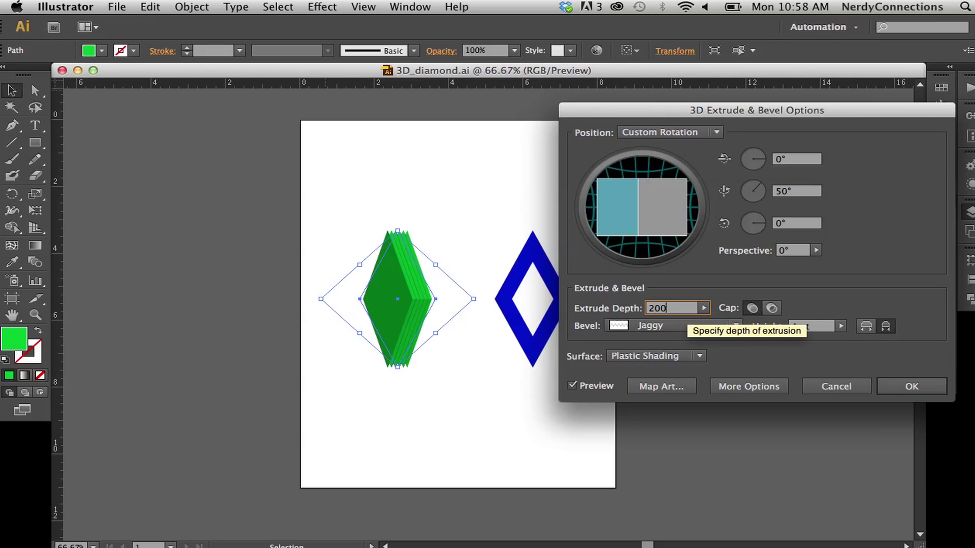
key(Return)
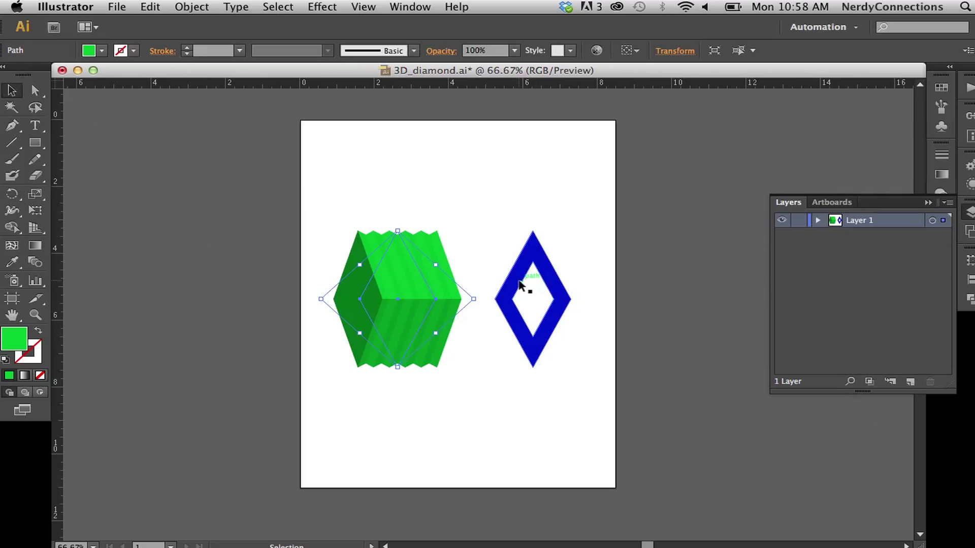
- Deselect the green block, marquee-select the blue diamond, and open Effect > 3D > Extrude & Bevel
click(436, 162)
drag(515, 226, 567, 382)
click(278, 7)
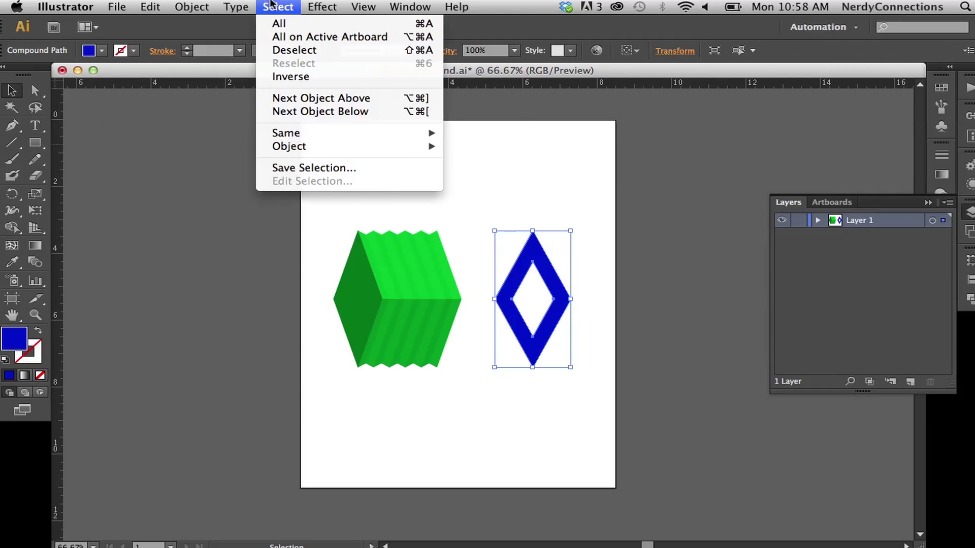
mouse_move(322, 7)
mouse_move(381, 92)
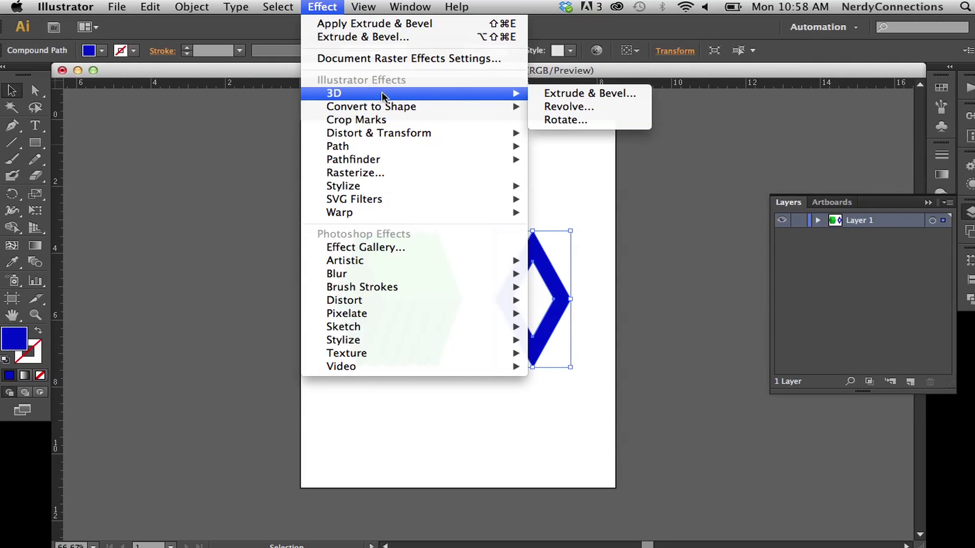
click(612, 94)
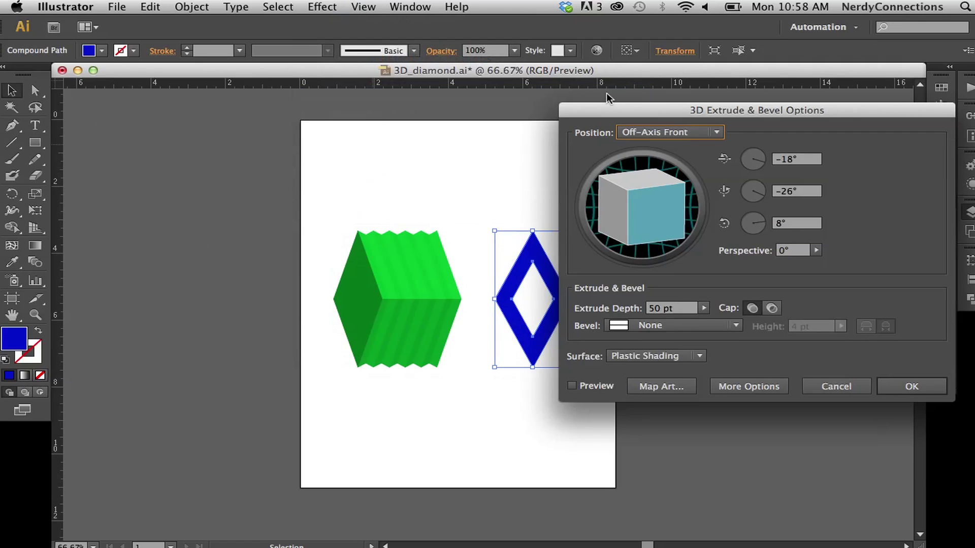
- Preview the blue diamond's extrusion and set its rotation to 0°, 50°, 0°
click(570, 386)
drag(635, 110, 688, 87)
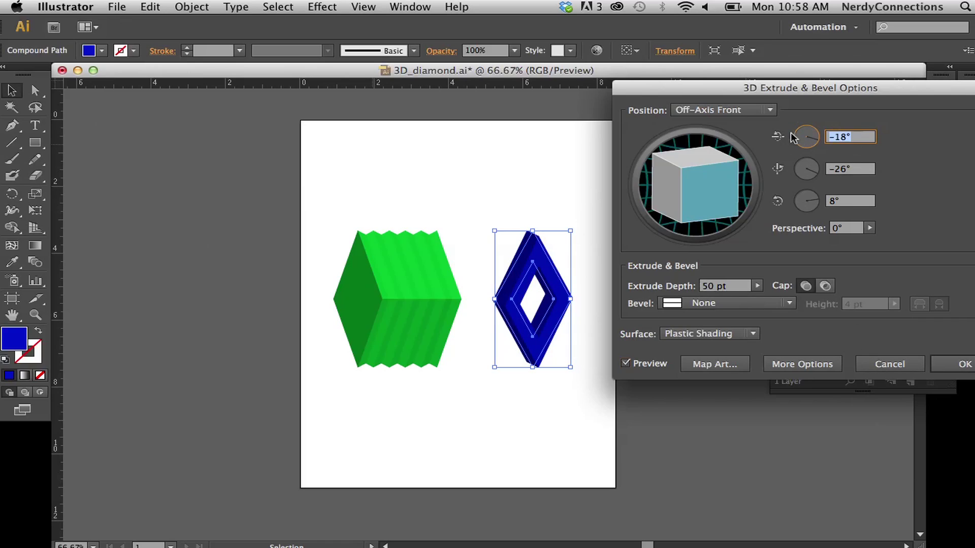
text(0)
key(Tab)
text(50)
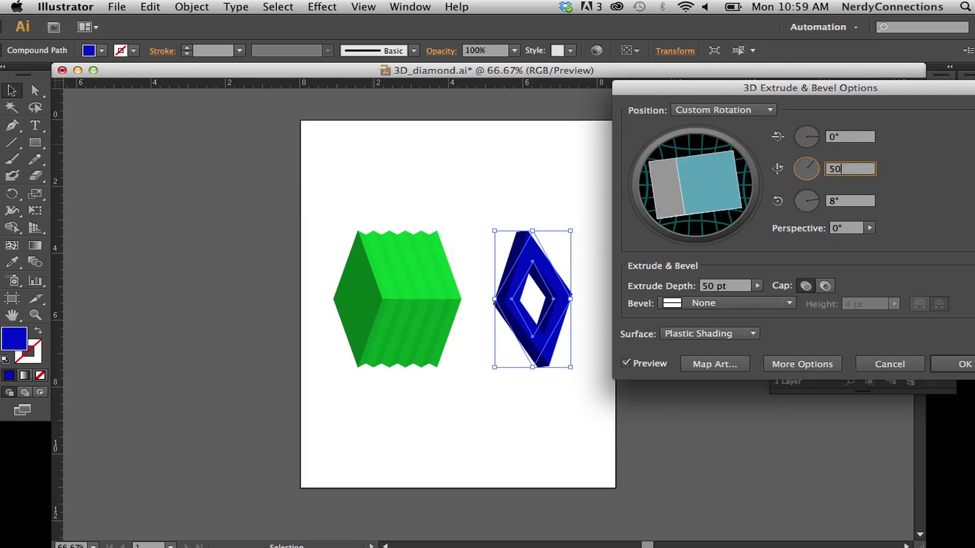
key(Tab)
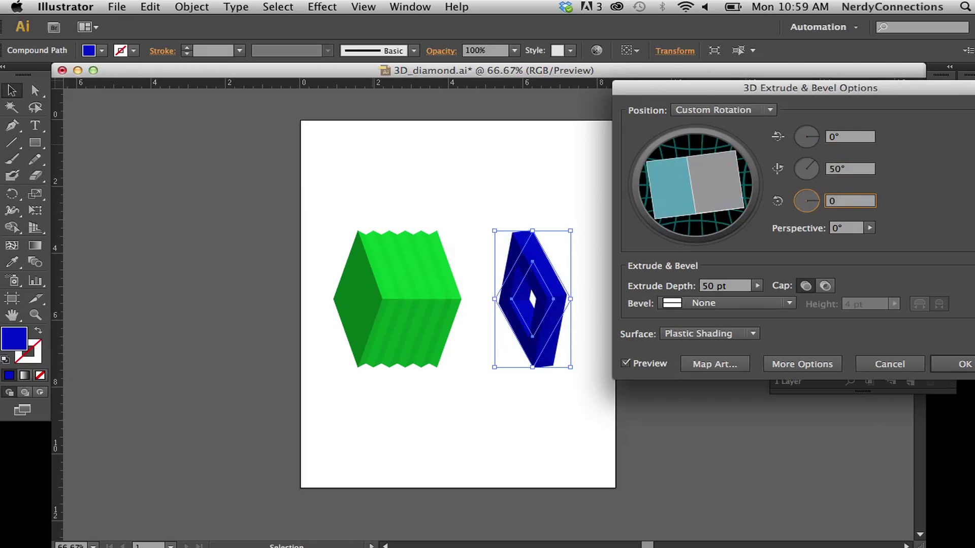
key(Tab)
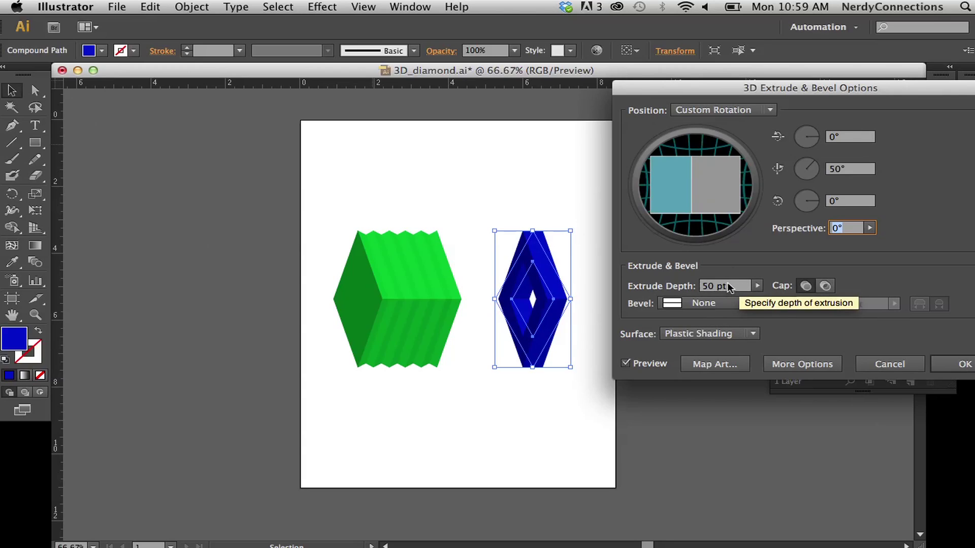
- Give the blue diamond a 200 pt extrude depth and a Jaggy bevel
key(Tab)
text(200)
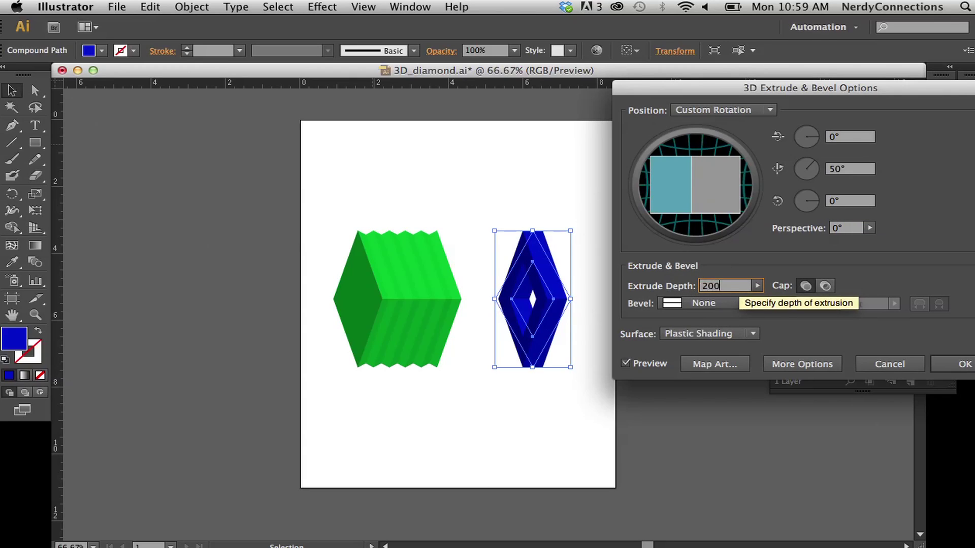
key(Tab)
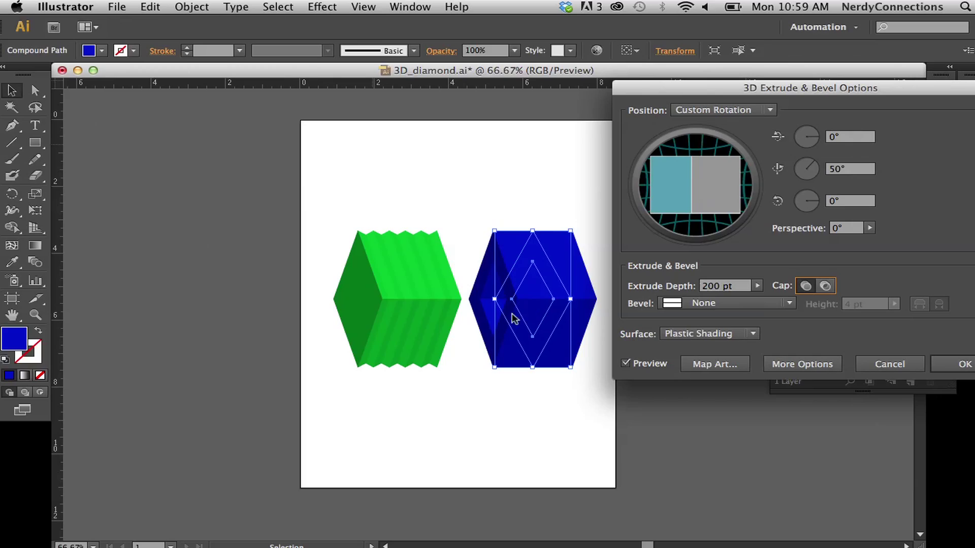
click(720, 305)
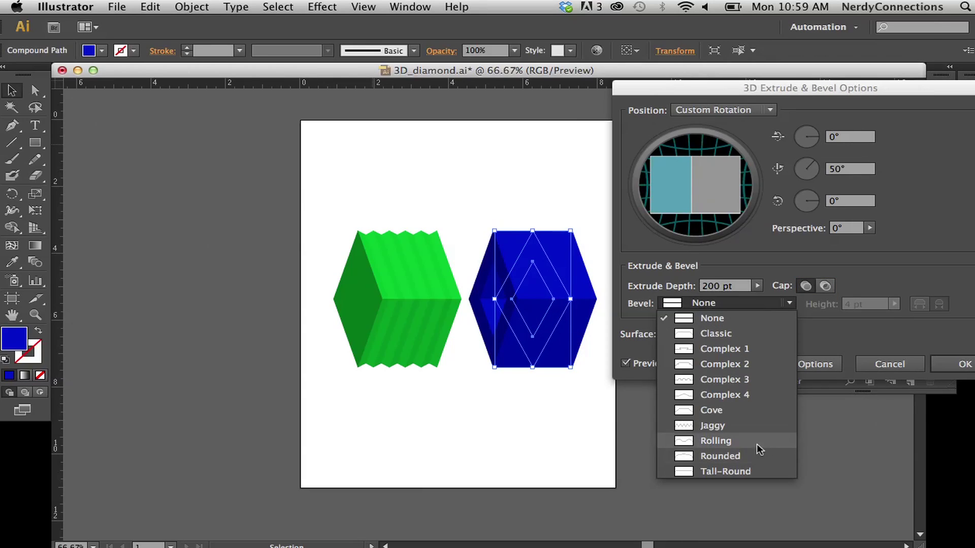
click(750, 430)
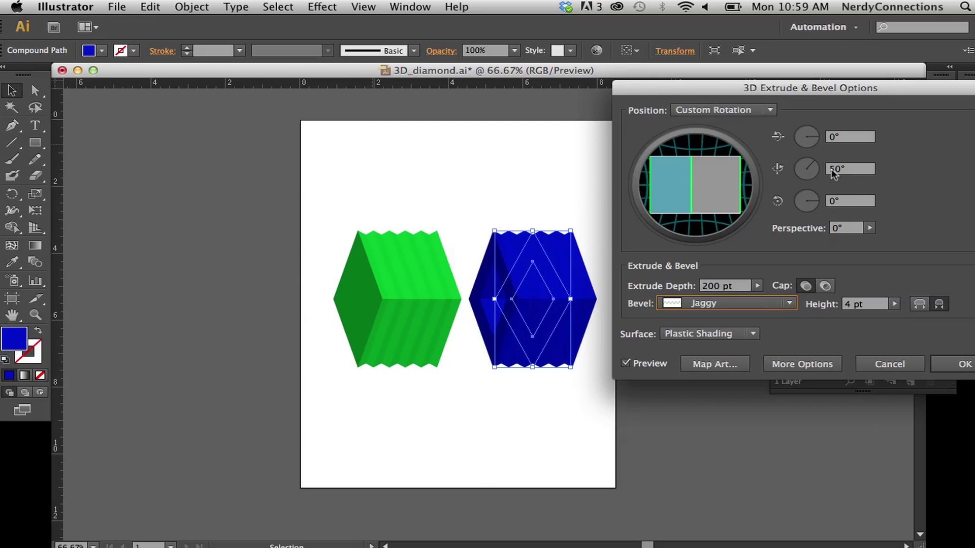
mouse_move(814, 139)
mouse_down()
mouse_move(807, 132)
mouse_move(812, 141)
mouse_up()
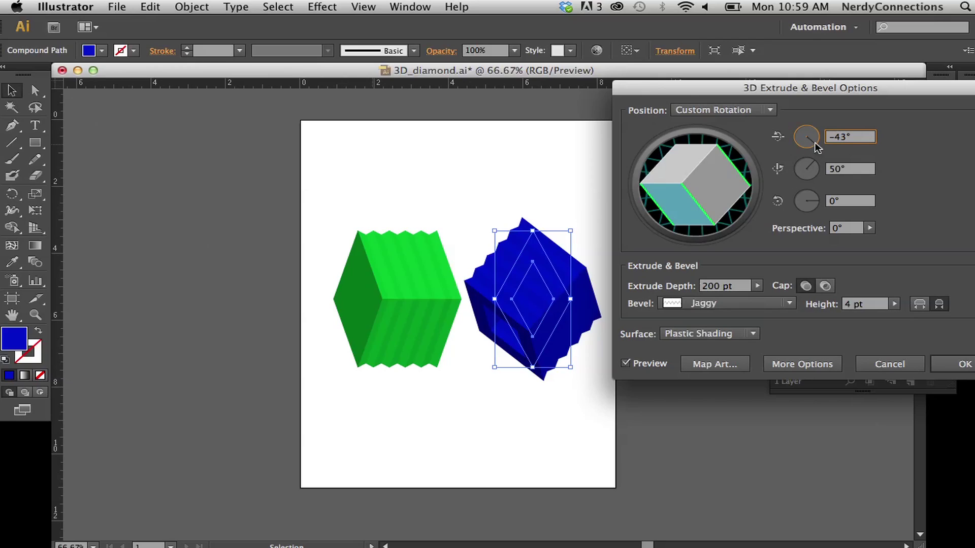
- Adjust the blue block's X rotation dial until it reads about -42°
mouse_move(815, 147)
mouse_down()
mouse_move(803, 148)
mouse_move(801, 128)
mouse_move(803, 137)
mouse_up()
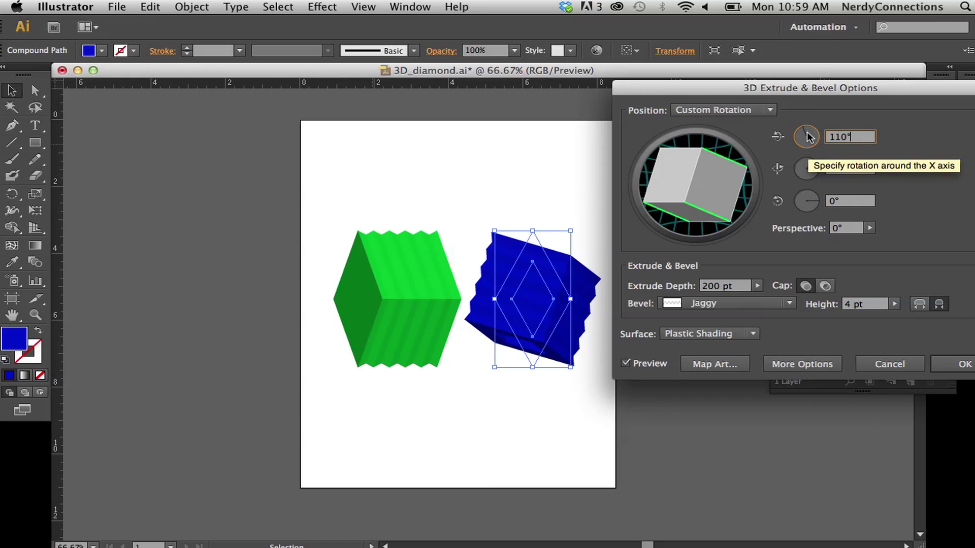
mouse_move(808, 135)
mouse_down()
mouse_move(806, 150)
mouse_move(809, 133)
mouse_up()
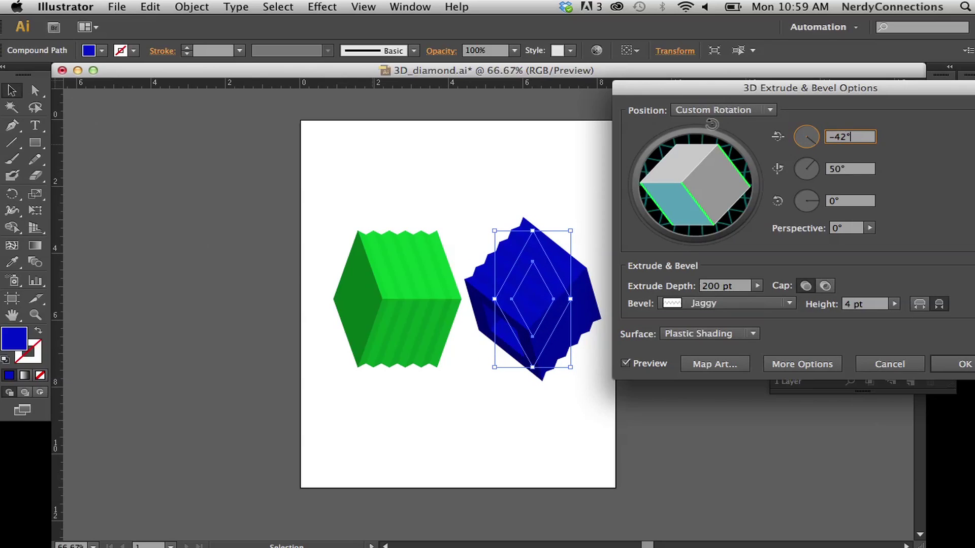